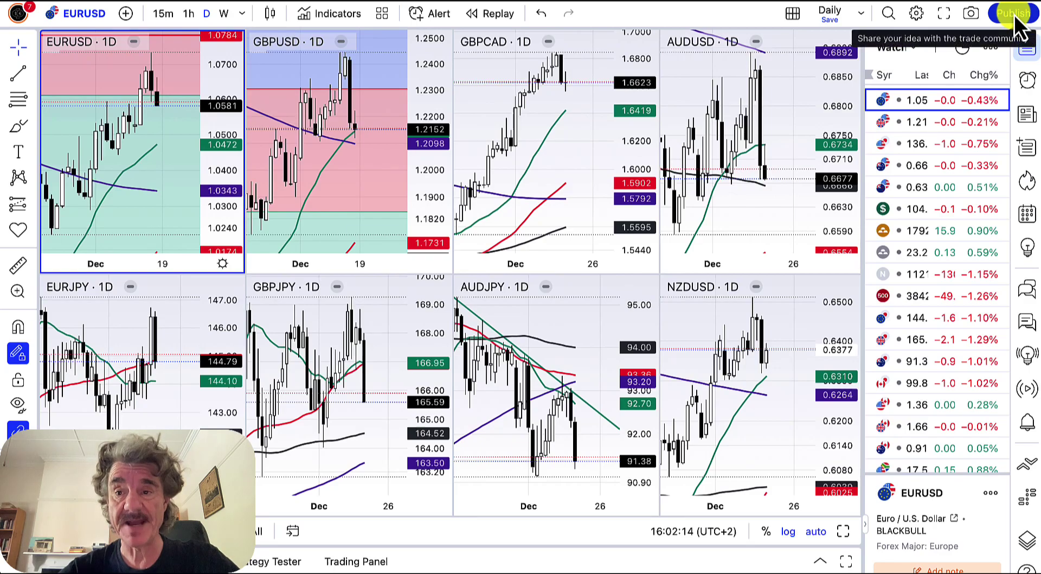
- Hide the watchlist and maximize the EURUSD daily chart from the multi-chart layout
left_click(1028, 48)
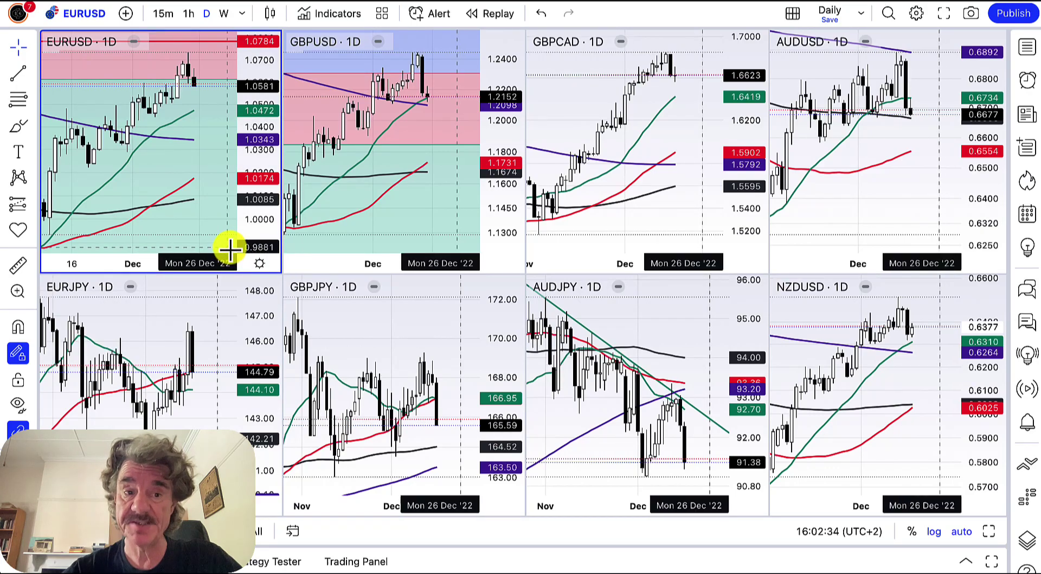
left_click(991, 533)
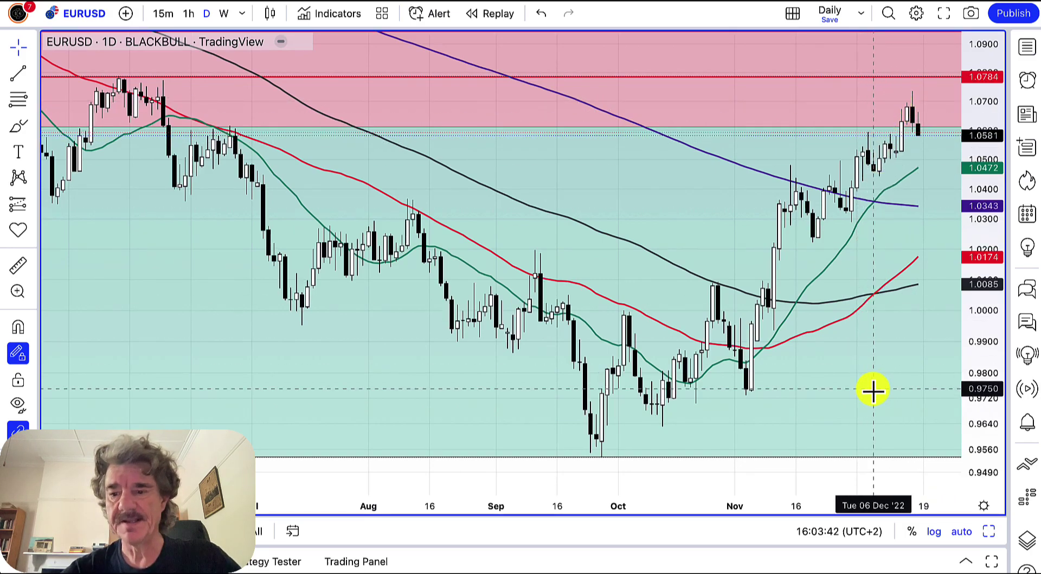
scroll(877, 299, "up", 6)
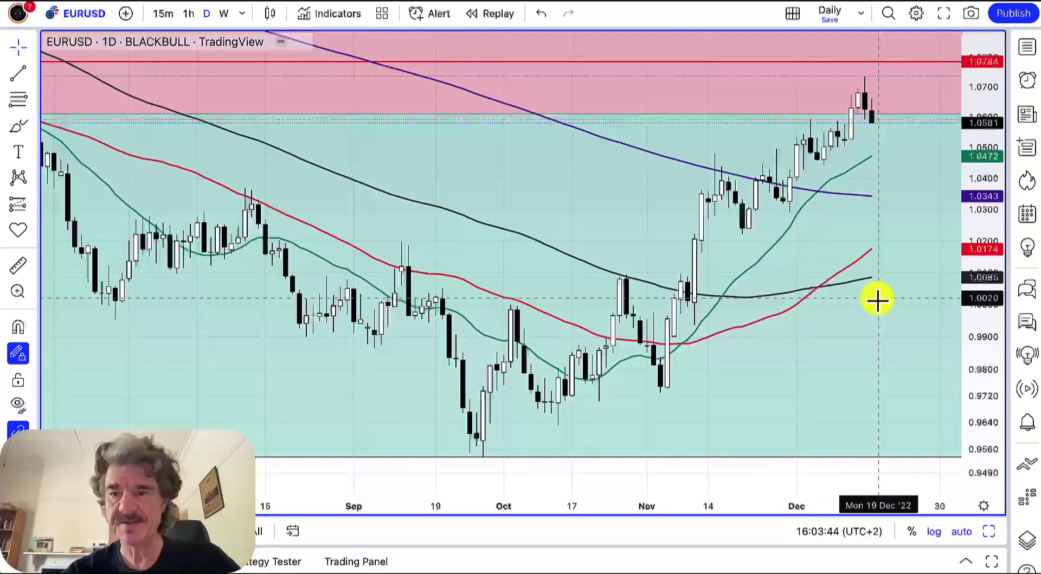
scroll(878, 299, "up", 4)
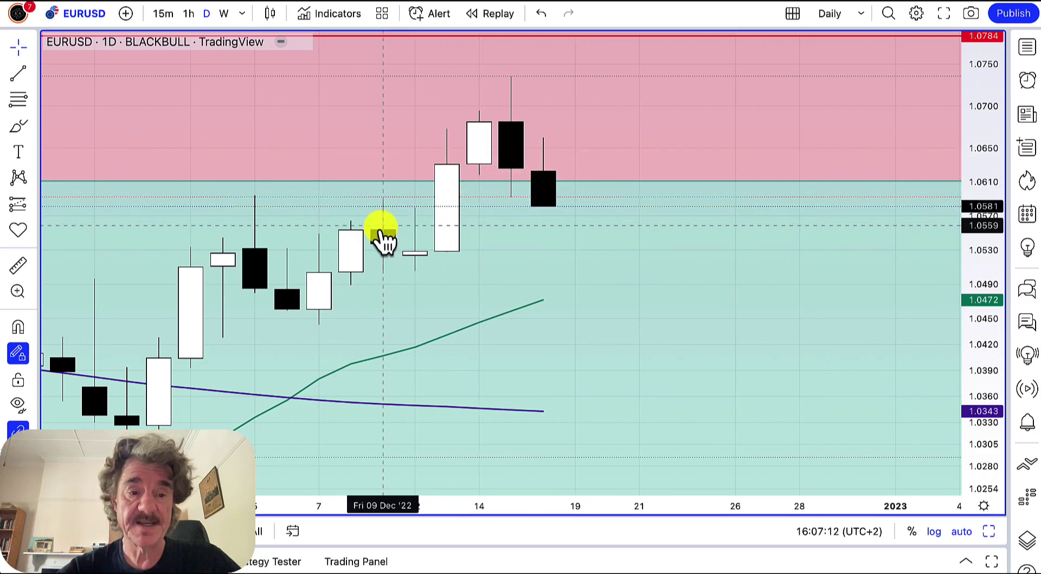
- Examine the EURUSD daily candles from mid-December 2022 back to early November against the moving averages
scroll(378, 240, "left", 2)
scroll(378, 241, "left", 10)
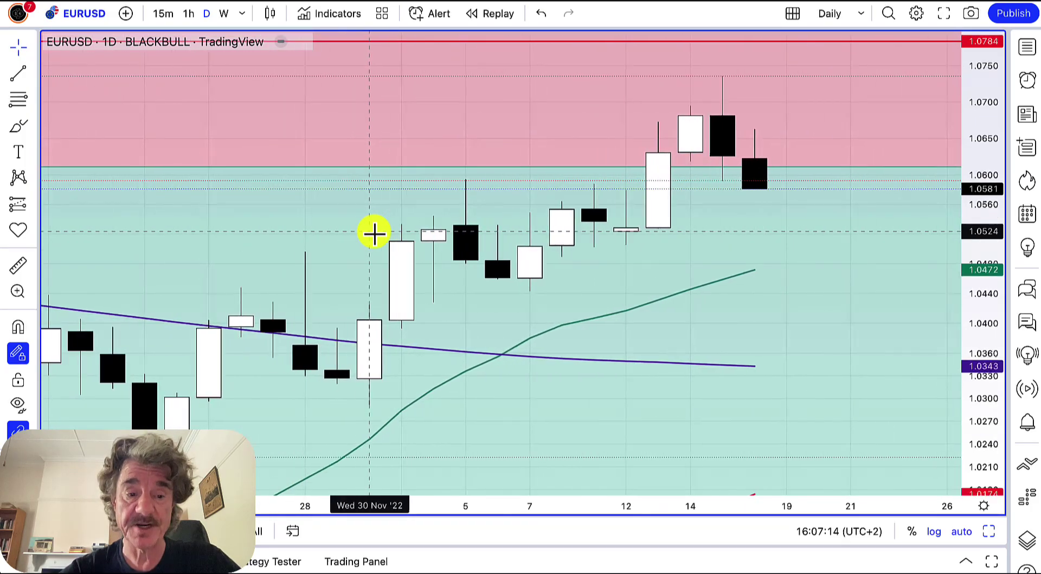
scroll(378, 240, "left", 6)
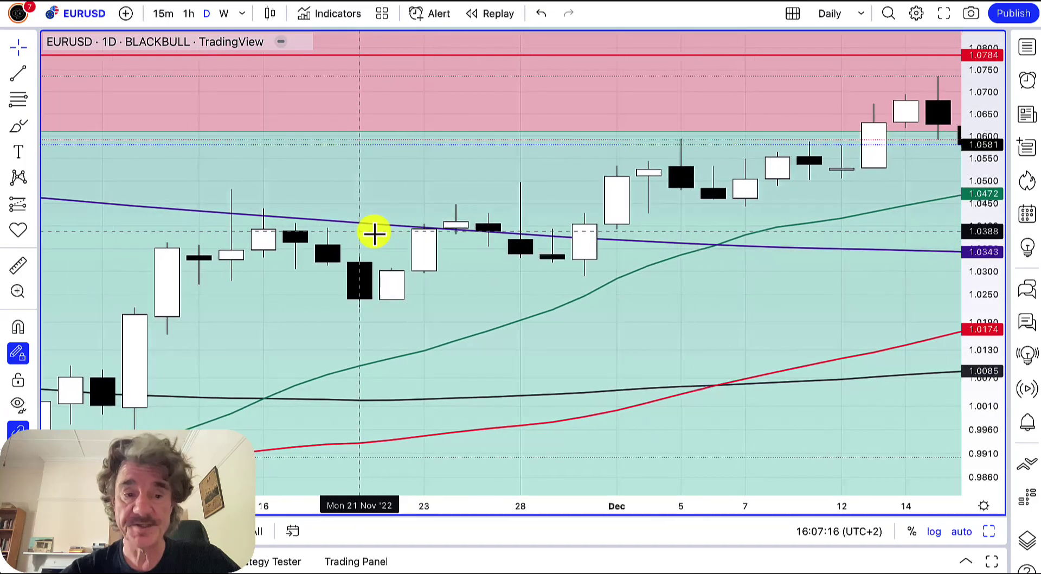
scroll(374, 233, "left", 1)
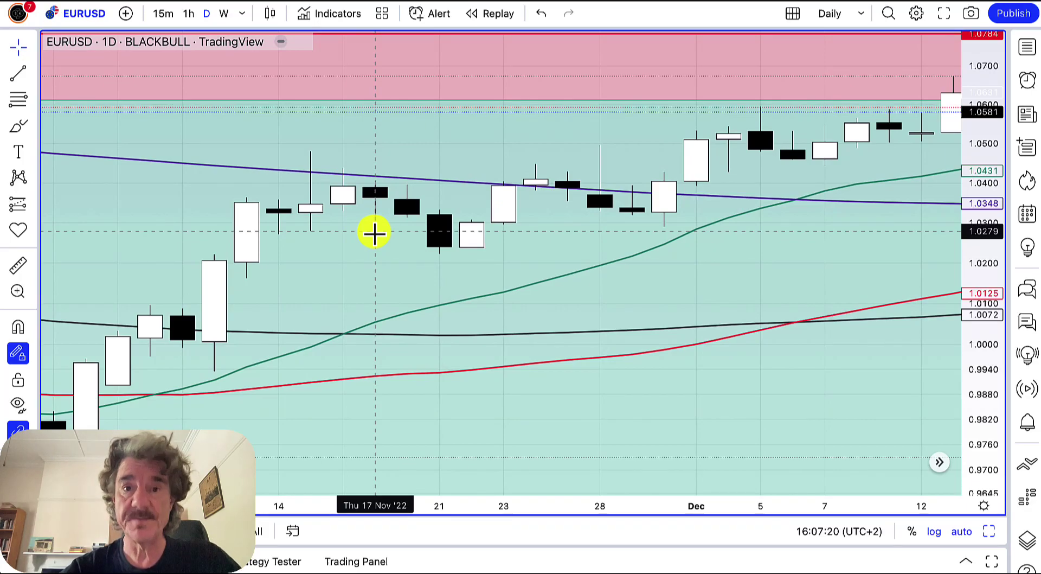
scroll(374, 233, "left", 4)
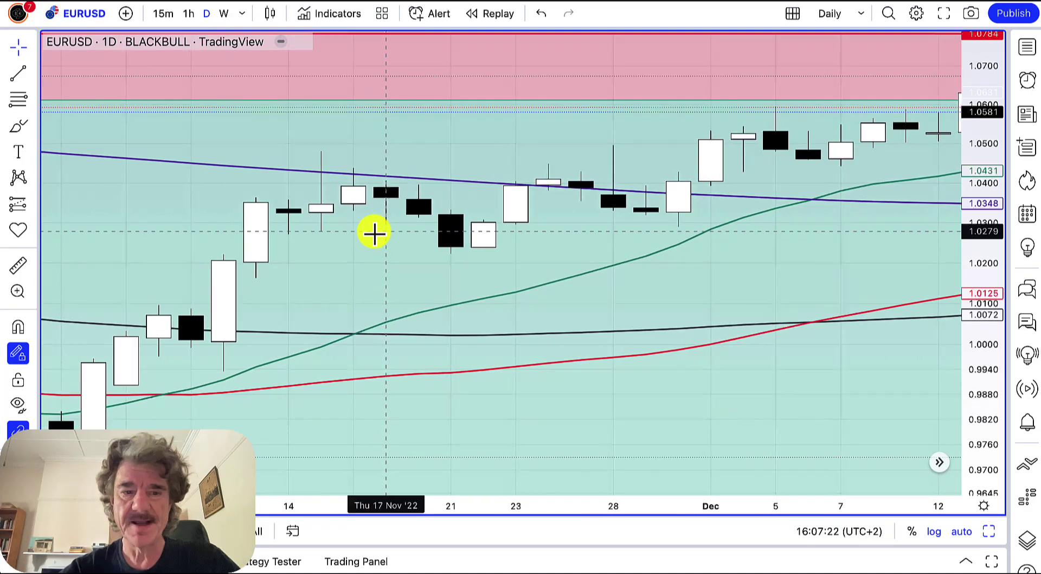
scroll(374, 233, "left", 4)
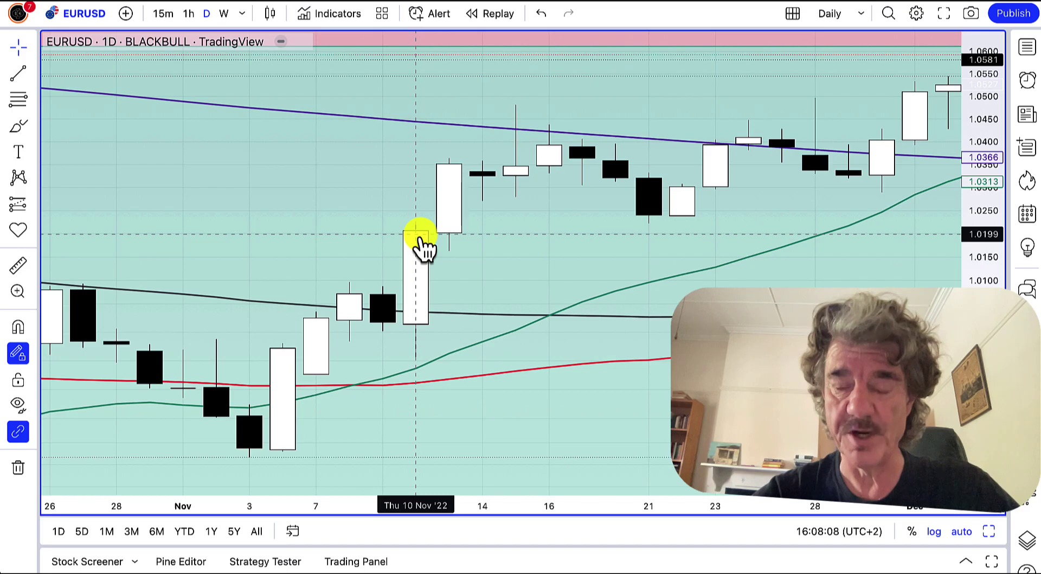
scroll(567, 259, "right", 10)
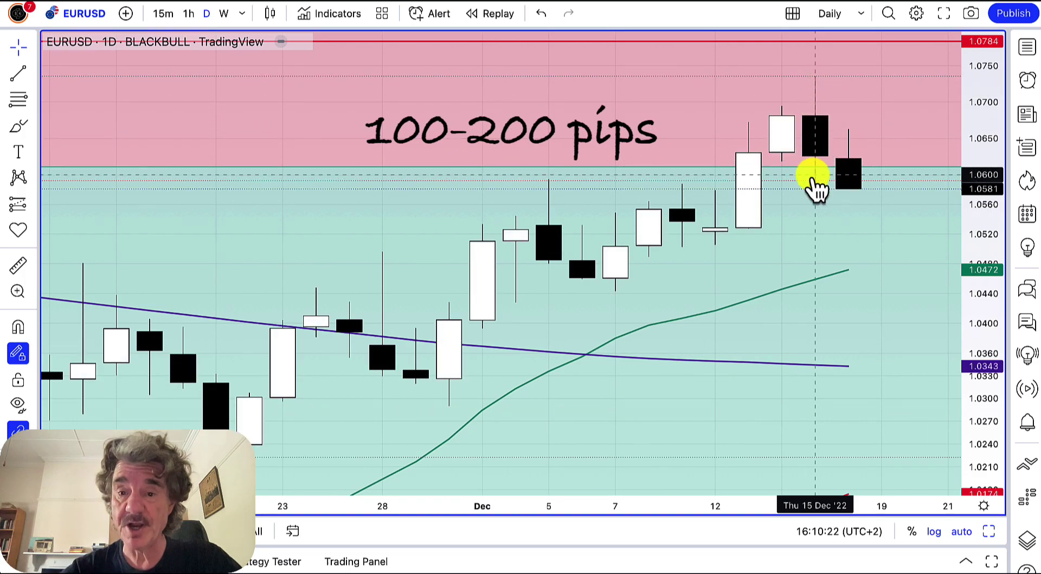
- Compare the November 2022 EURUSD daily rally with the latest candles around 14 to 16 December
scroll(814, 176, "down", 5)
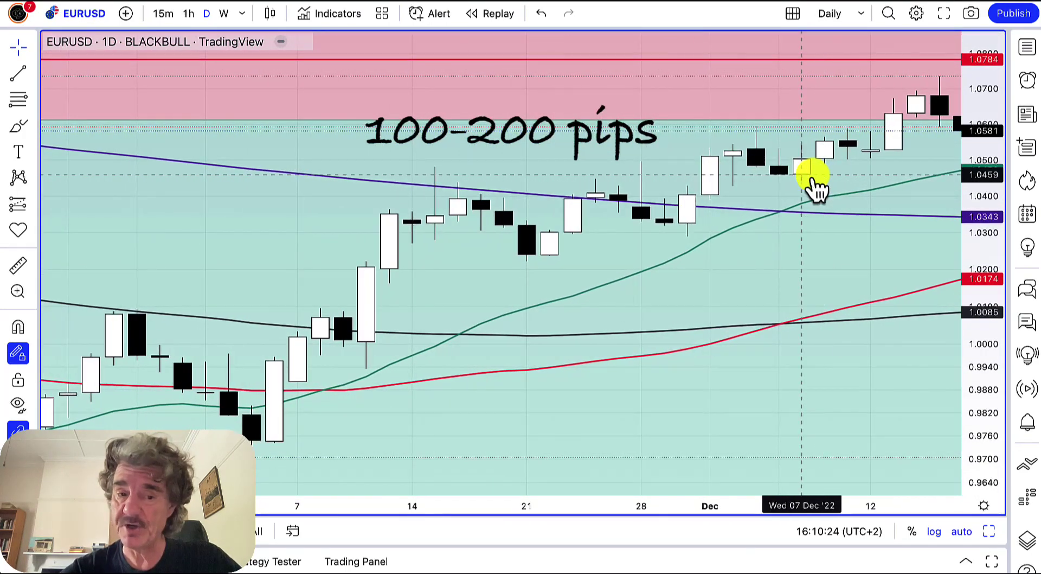
scroll(813, 179, "left", 3)
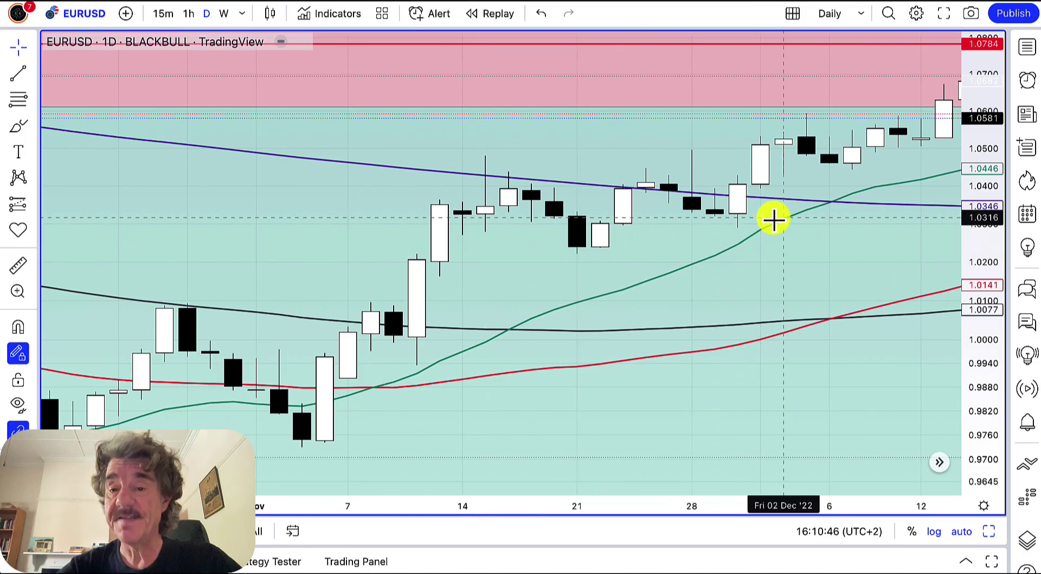
scroll(774, 218, "right", 5)
scroll(774, 219, "up", 2)
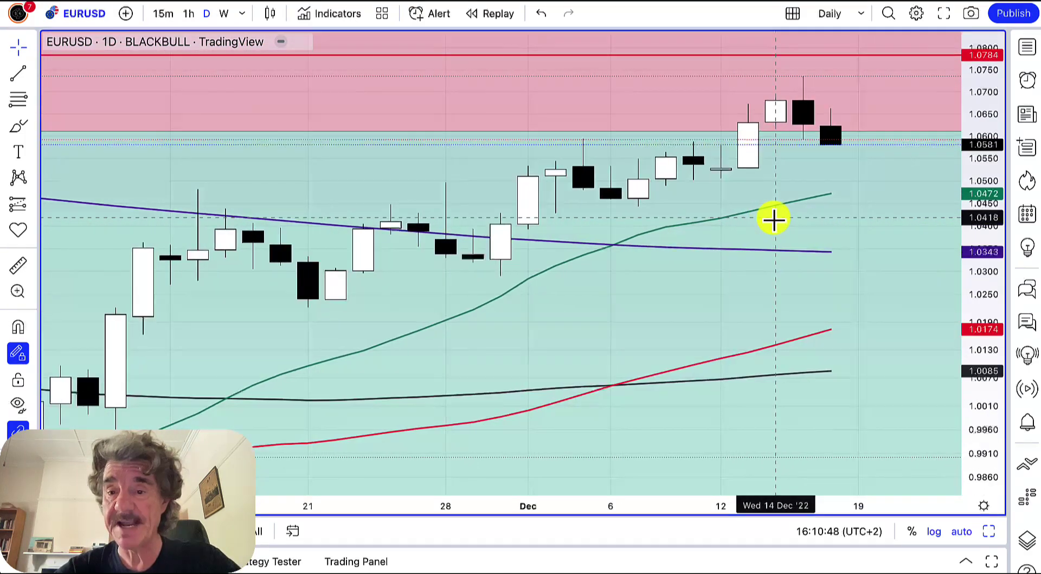
scroll(774, 218, "right", 3)
scroll(774, 219, "up", 4)
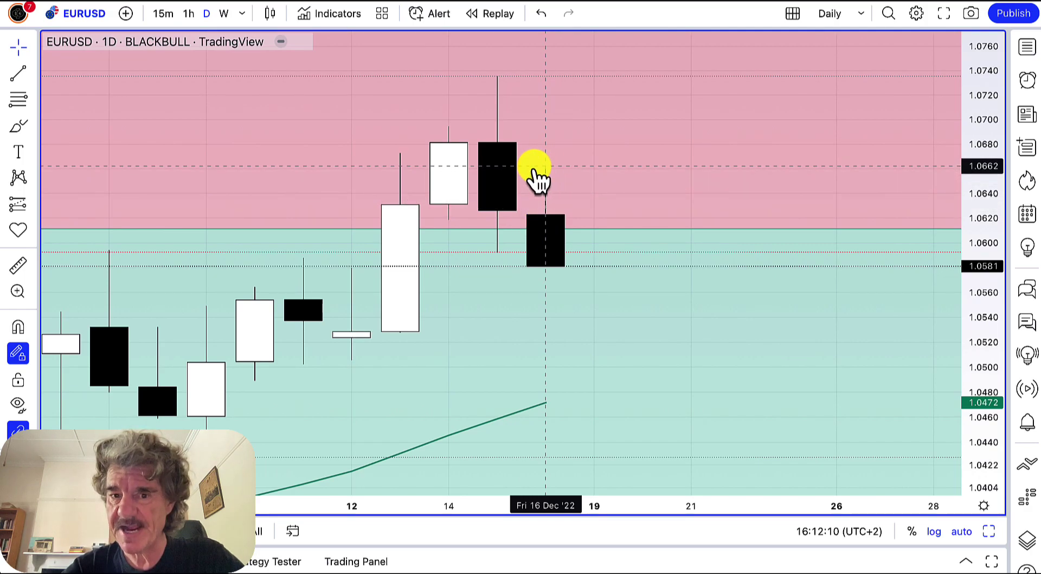
scroll(377, 258, "left", 5)
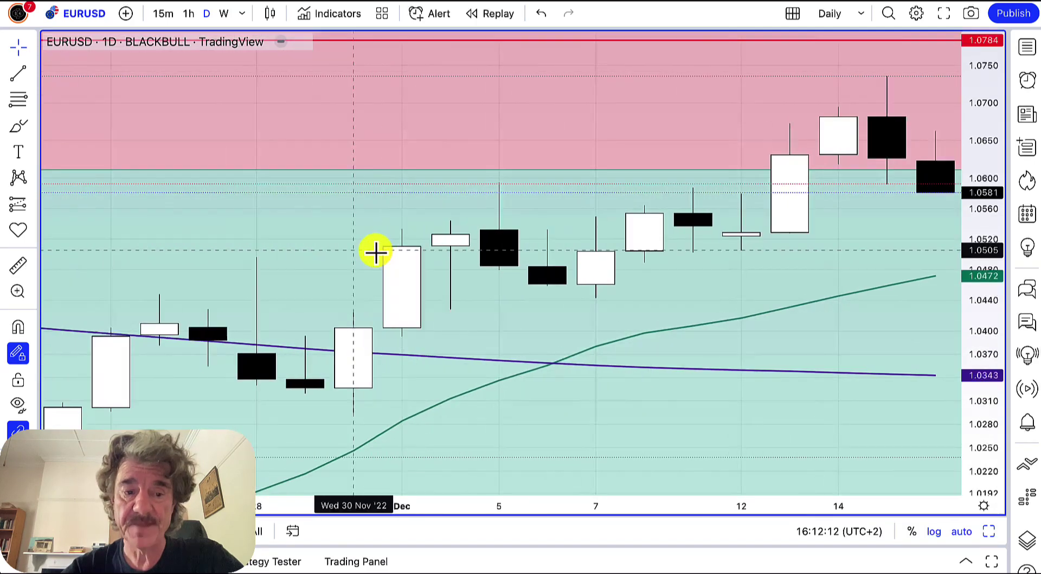
scroll(377, 255, "left", 8)
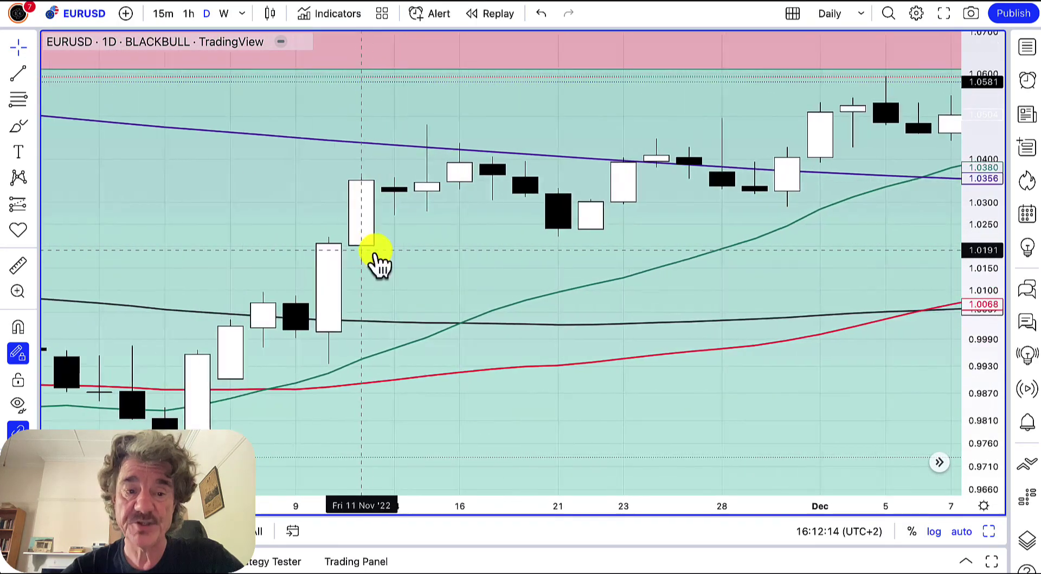
scroll(377, 255, "left", 4)
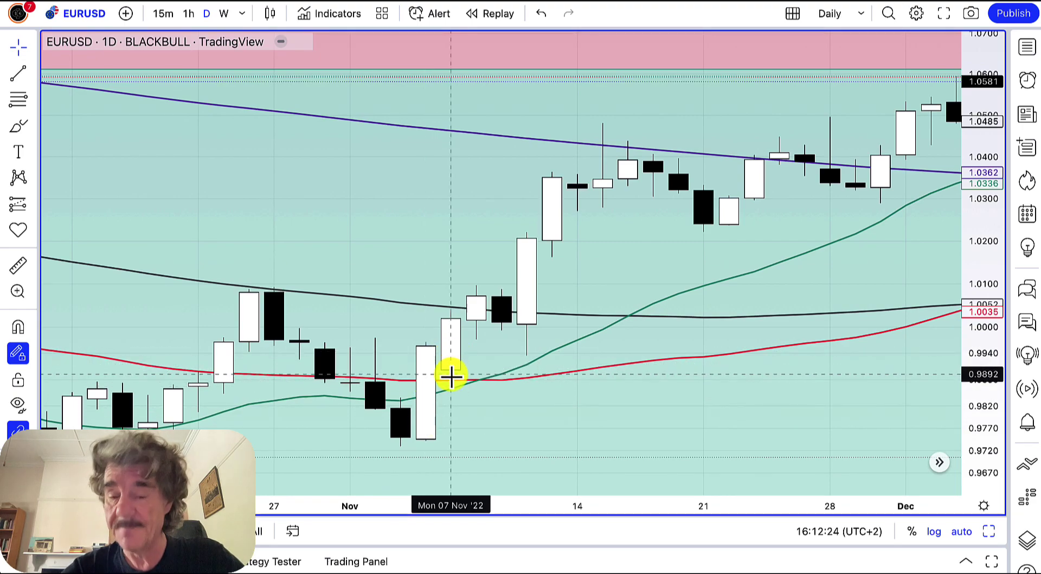
scroll(451, 375, "right", 10)
scroll(451, 375, "up", 3)
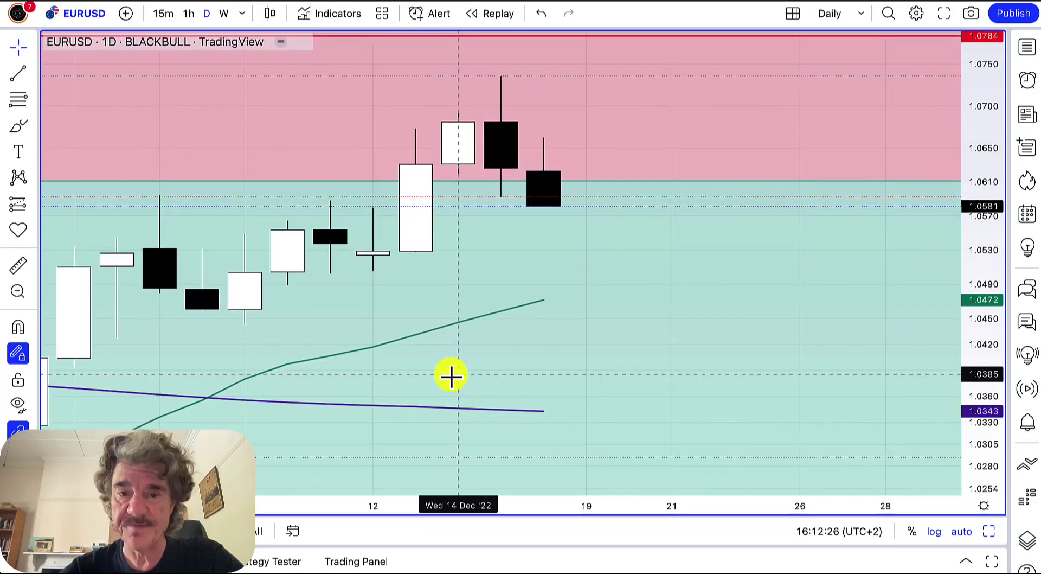
scroll(452, 375, "up", 1)
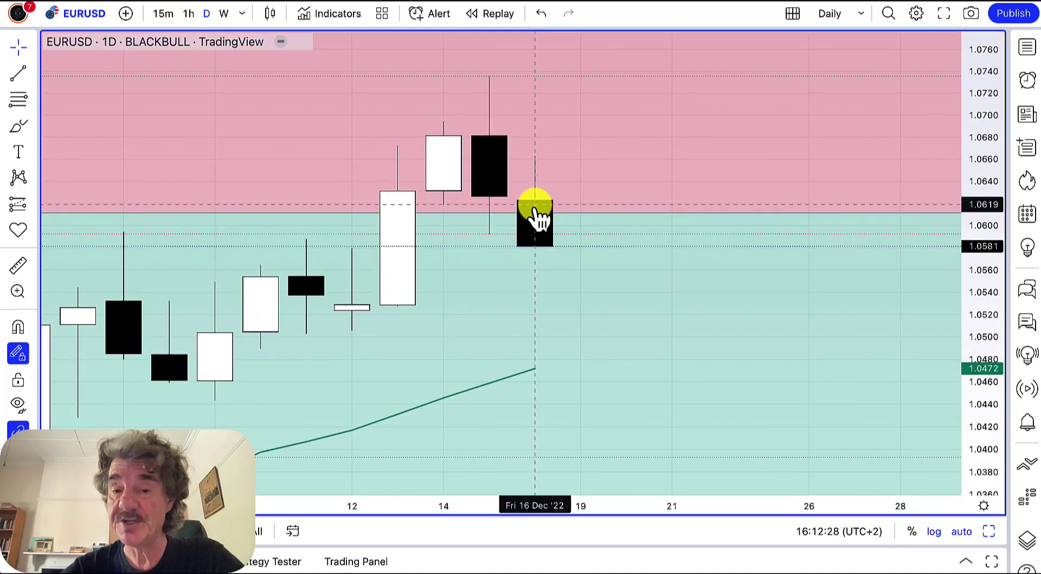
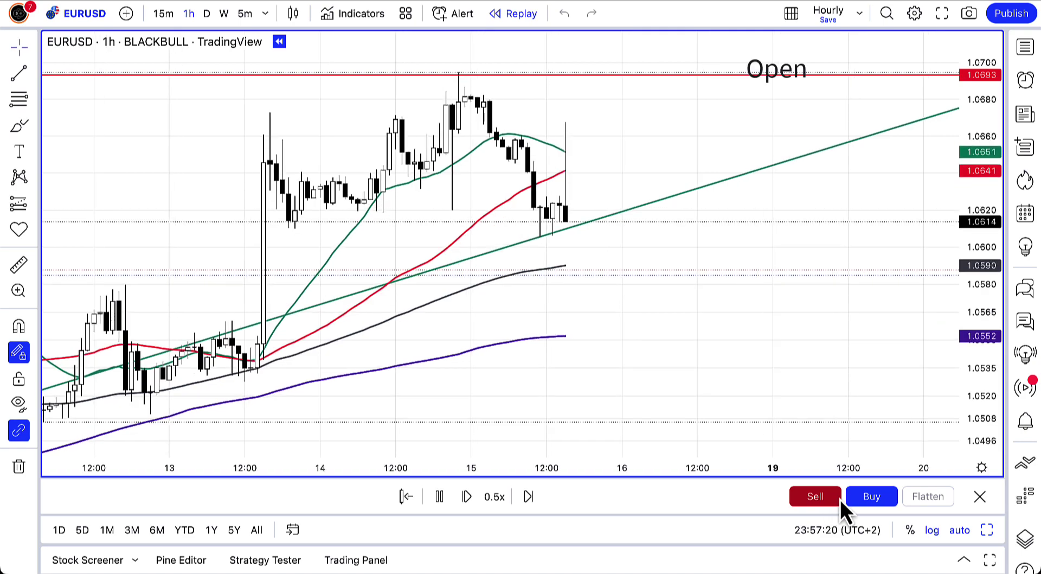
- In the hourly EURUSD replay, buy 1000 at about 1.0614 and close the position by selling 1000 at about 1.0648
left_click(871, 497)
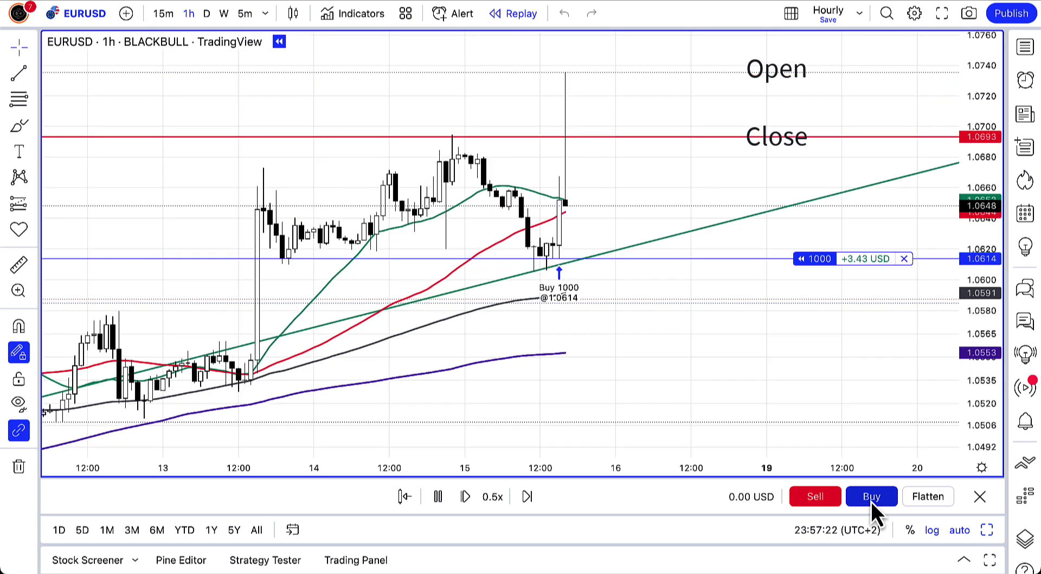
left_click(825, 500)
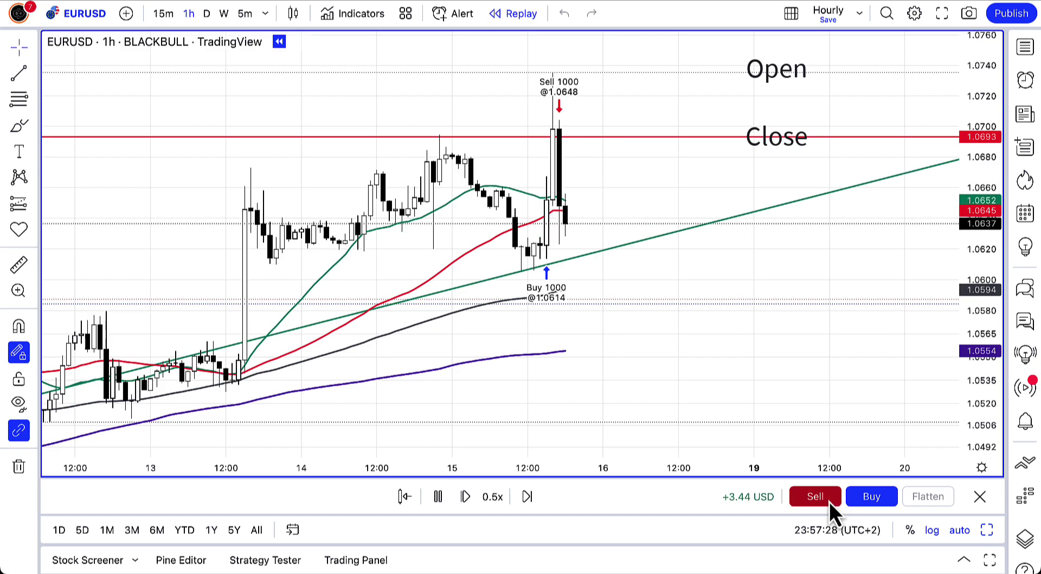
- Build a short position in the hourly EURUSD replay with repeated 1000-unit sells between about 1.0599 and 1.0641
left_click(829, 502)
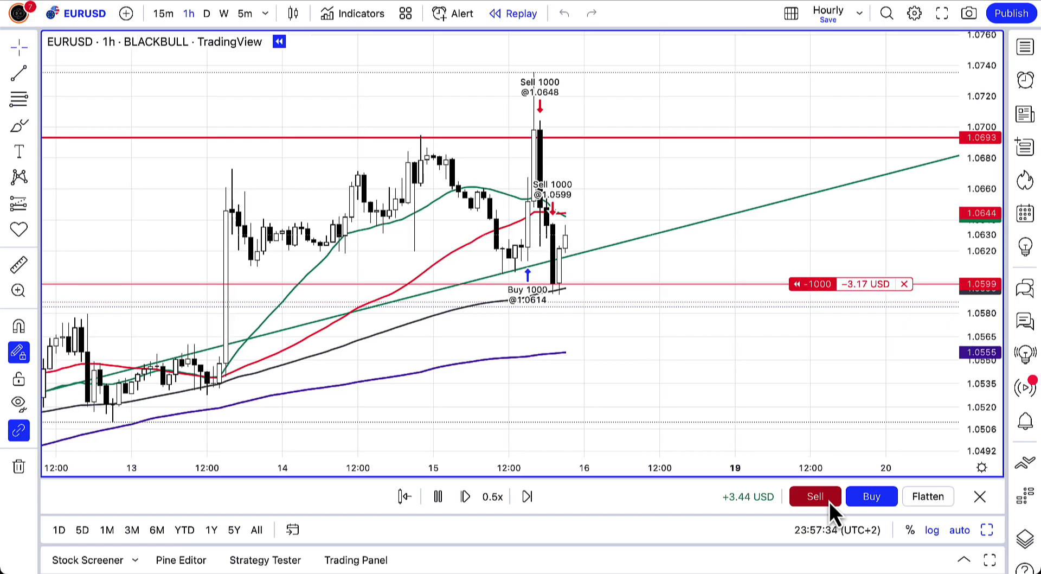
left_click(829, 502)
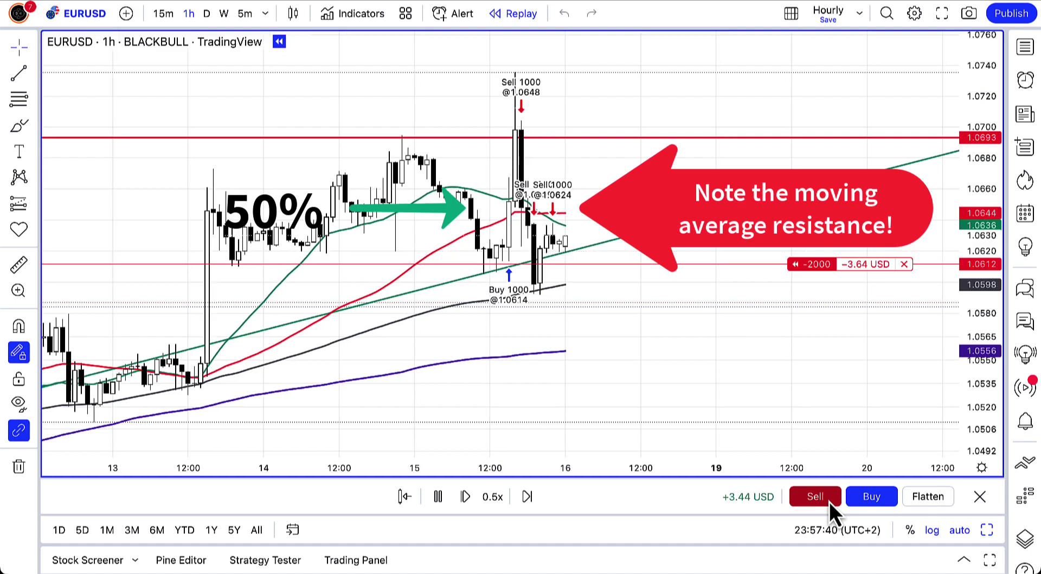
left_click(829, 503)
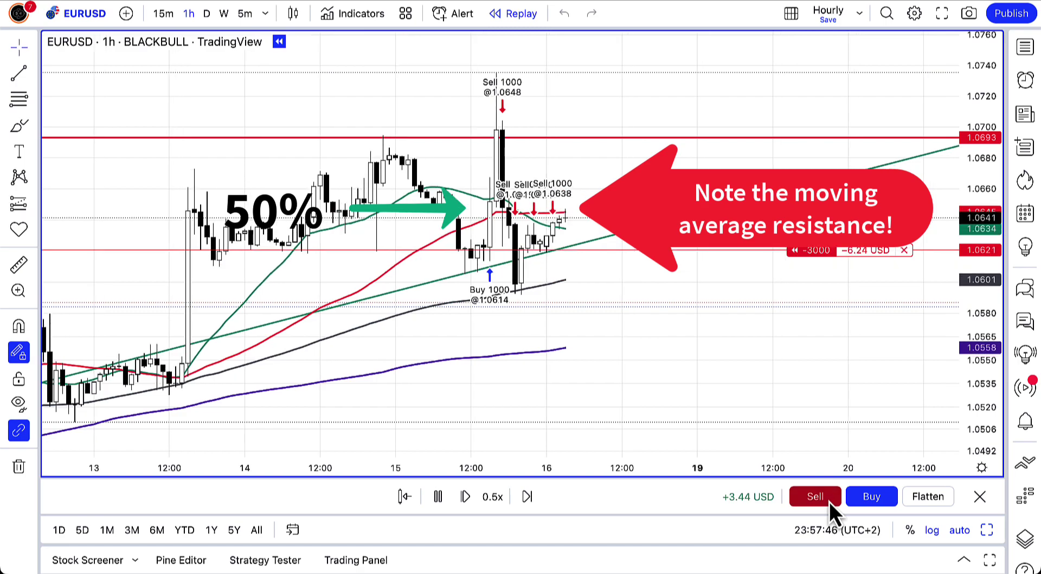
left_click(829, 503)
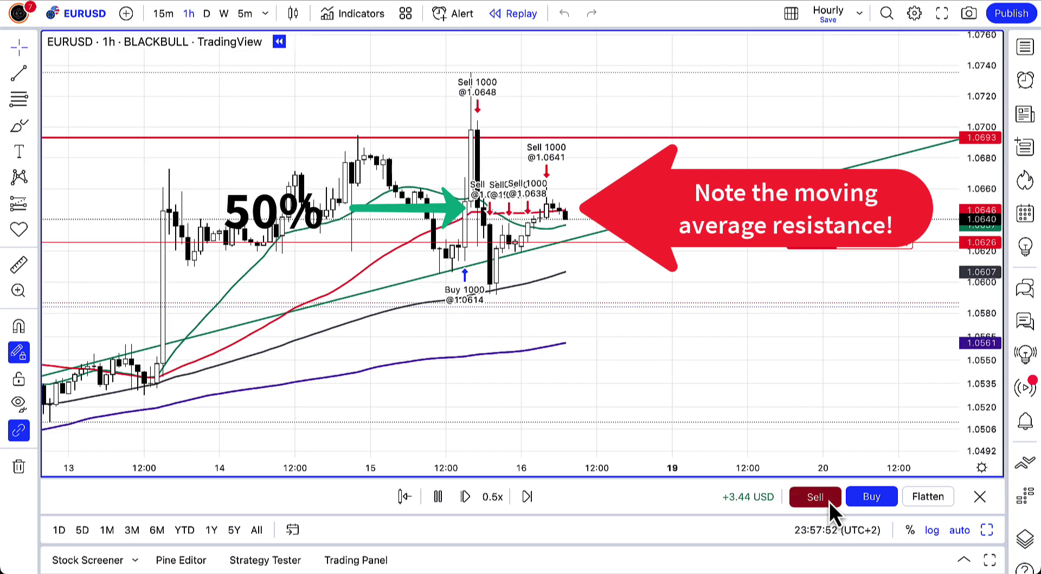
left_click(829, 501)
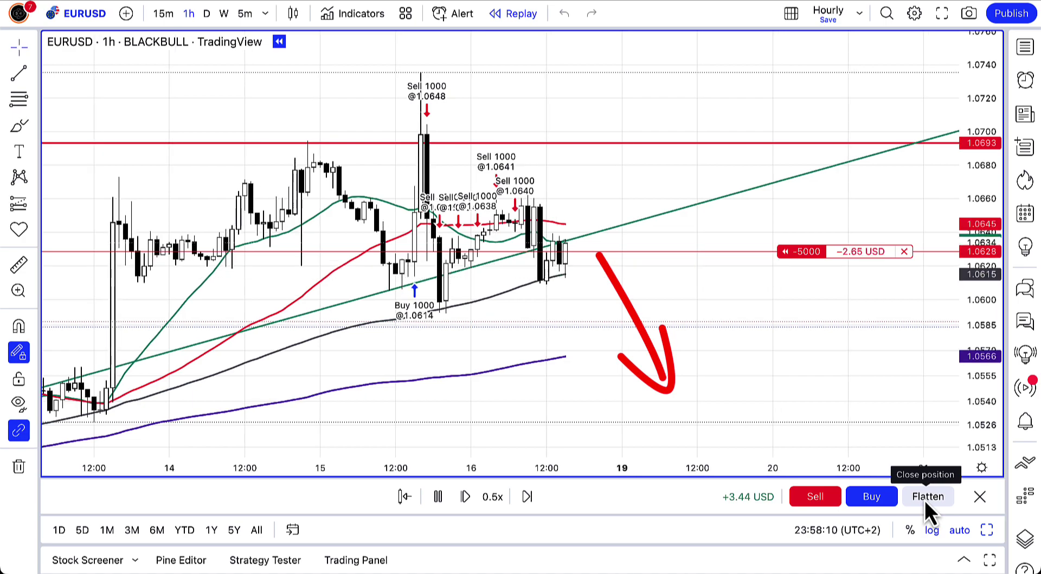
left_click(825, 500)
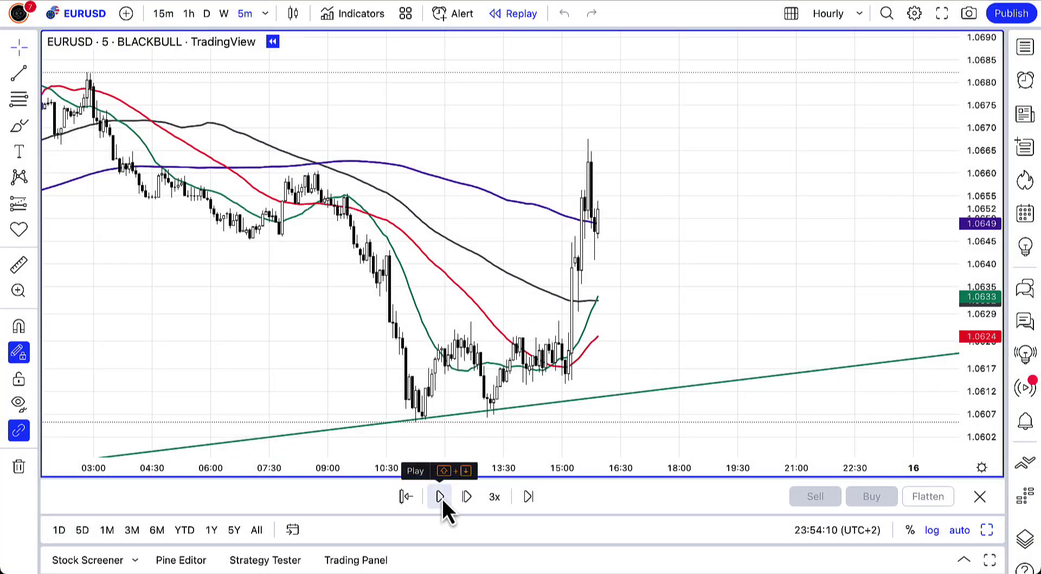
- In the 5-minute EURUSD replay, sell 1000 at about 1.0701 and again at 1.0640, and flatten the position at about 1.0594
left_click(441, 497)
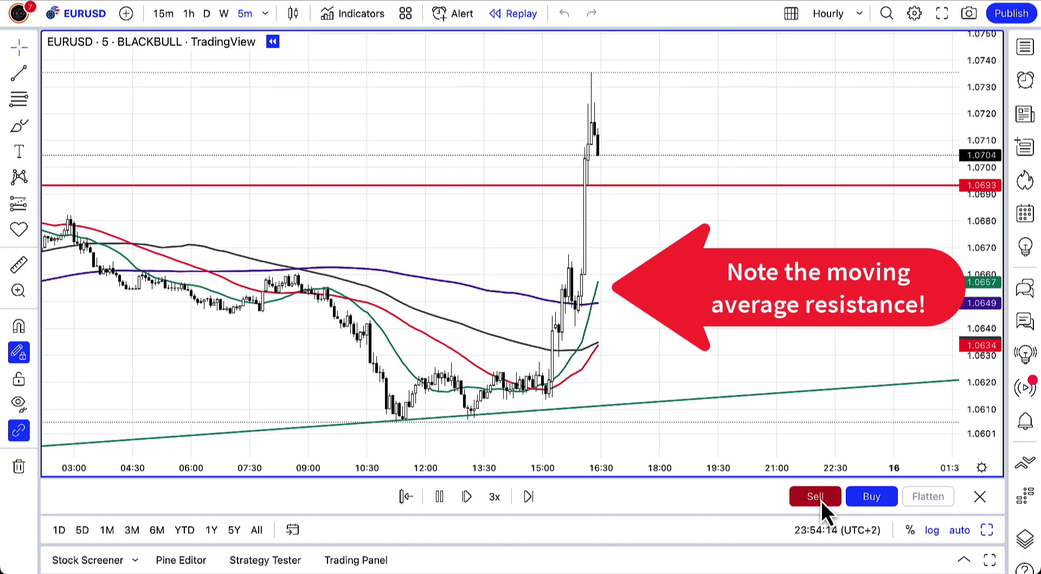
left_click(821, 501)
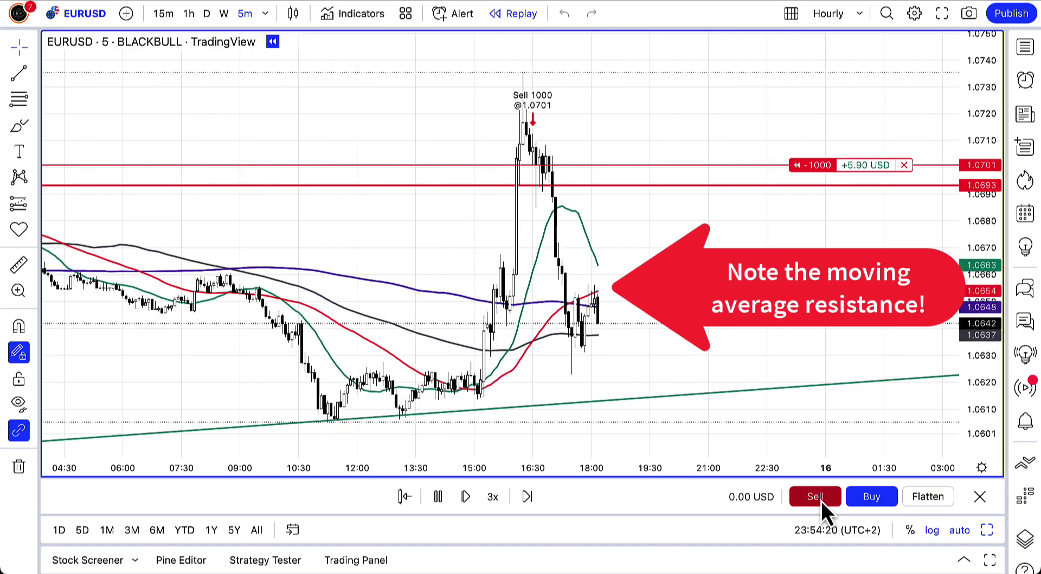
left_click(815, 496)
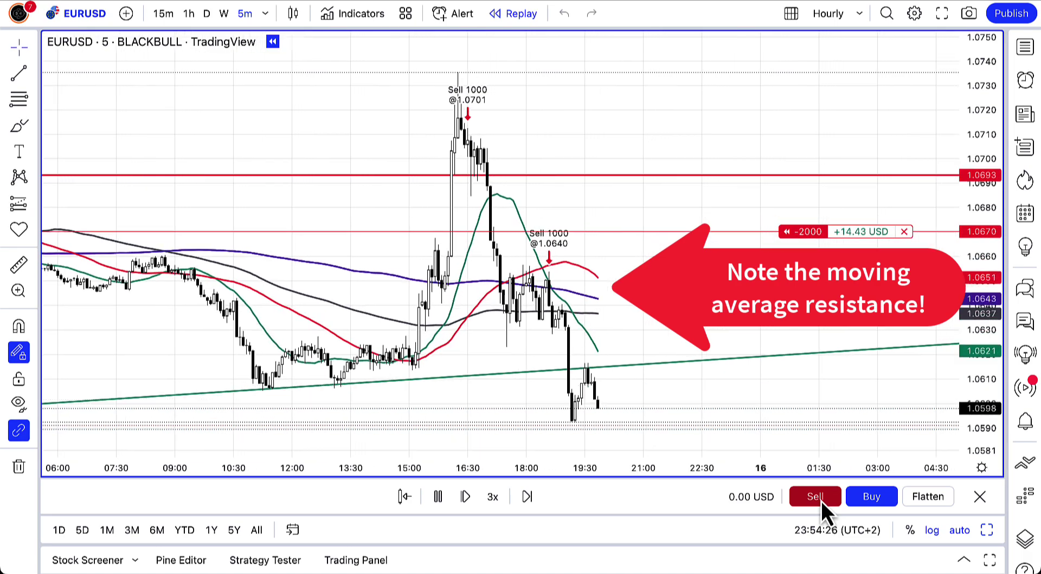
left_click(931, 495)
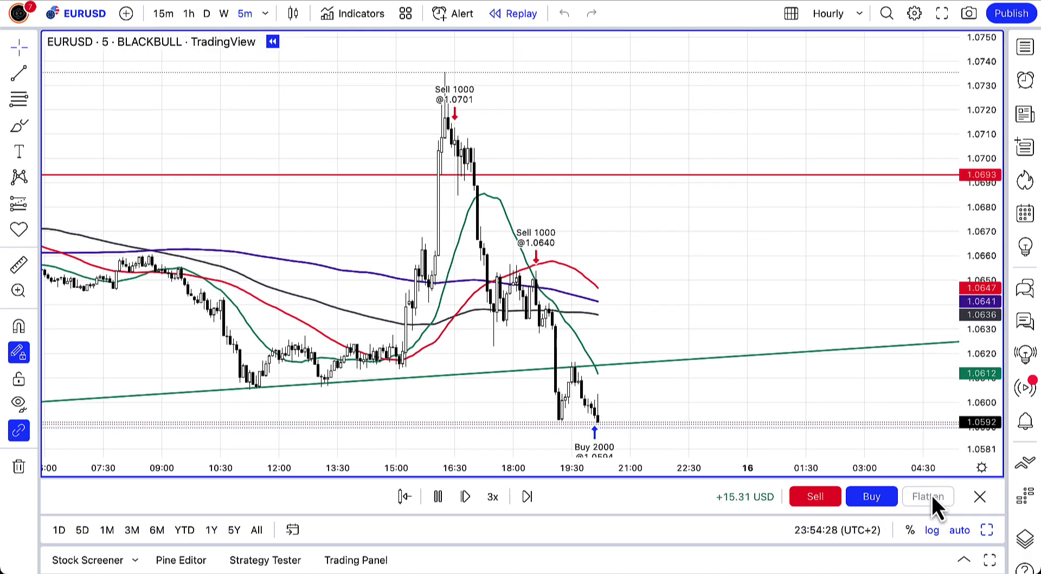